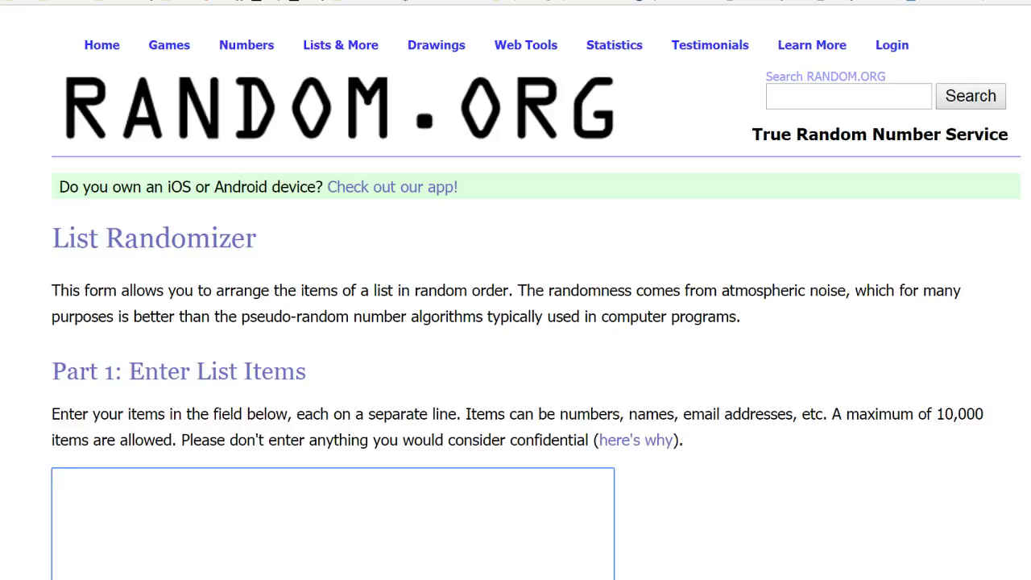
Enter the NFL teams from Arizona Cardinals to Washington Redskins as list items, one per line, without a trailing blank line.
key("ctrl+v")
key("BackSpace")
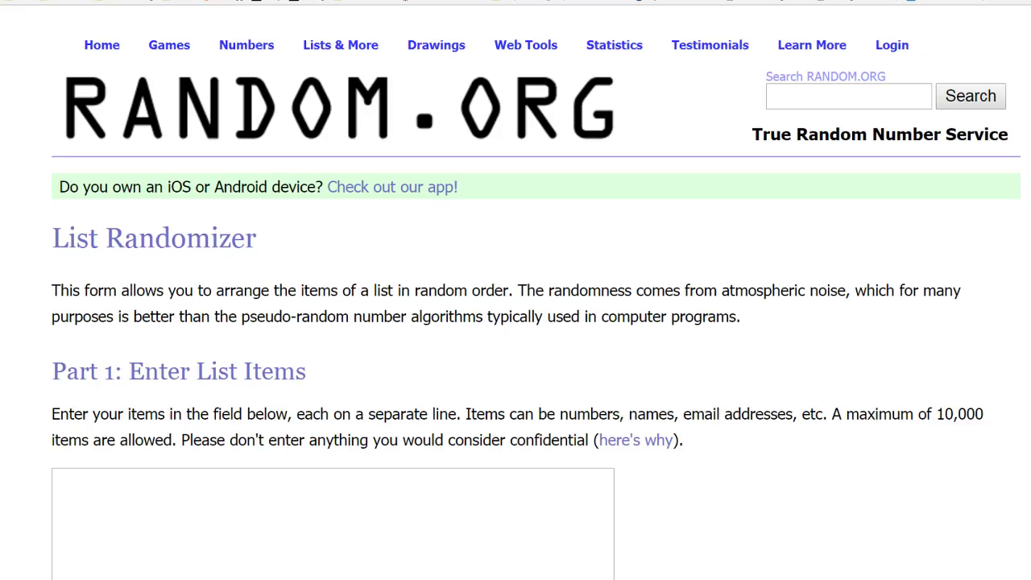
type("Arizona Cardinals Atlanta Falcons Baltimore Ravens Buffalo Bills Carolina Panthers Chicago Bears Cincinnati Bengals Cleveland Browns Dallas Cowboys Denver Broncos Detroit Lions Green Bay Packers Houston Texans Indianapolis Colts Jacksonville Jaguars Kansas City Chiefs Miami Dolphins Minnesota Vikings New England Patriots New Orleans Saints New York Giants New York Jets Oakland Raiders Philadelphia Eagles Pittsburgh Steelers San Diego Chargers San Francisco 49ers Seattle Seahawks St. Louis Rams Tampa Bay Buccaneers Tennessee Titans Washington Redskins")
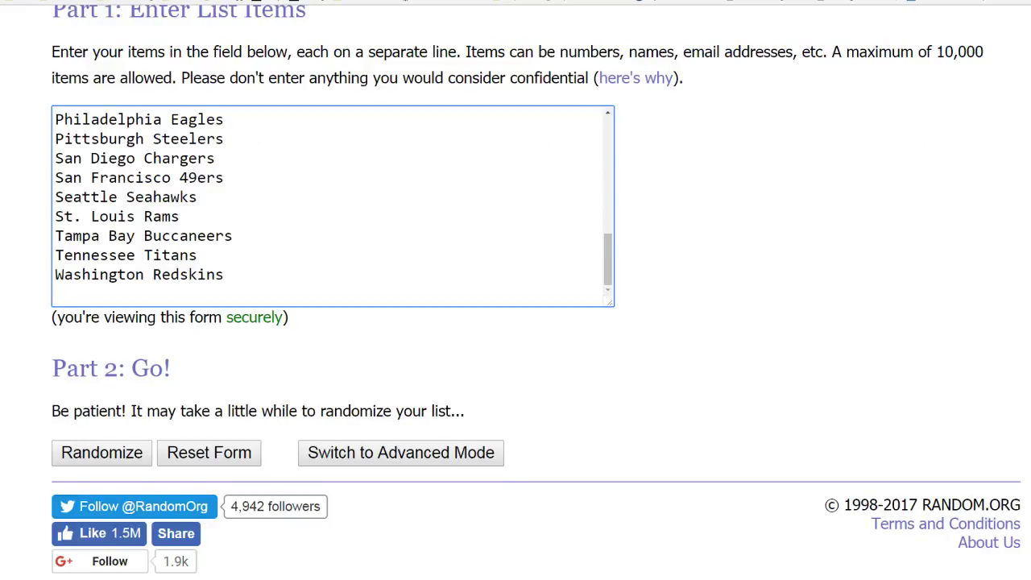
scroll(333, 206, "up", 8)
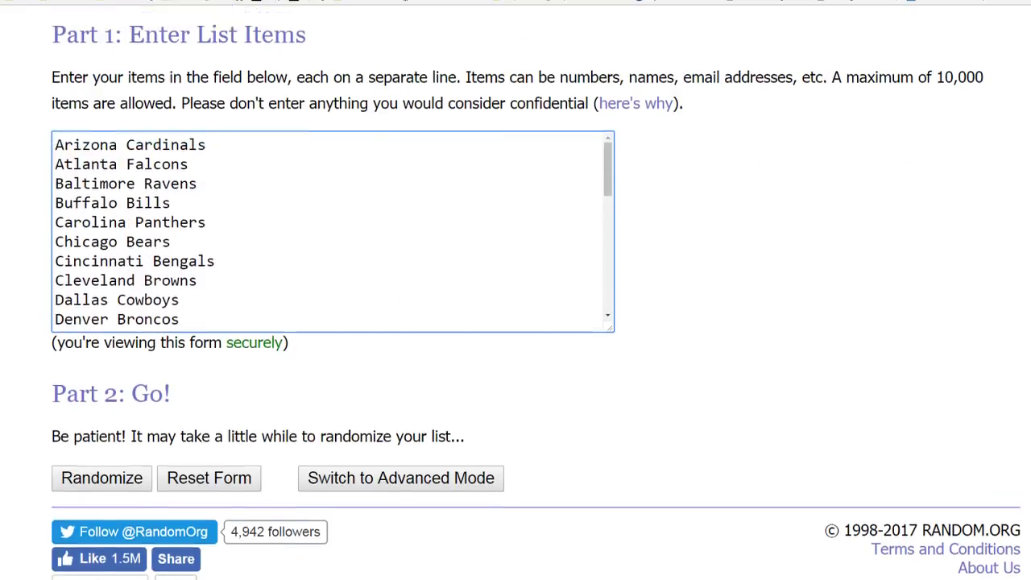
scroll(198, 378, "down", 8)
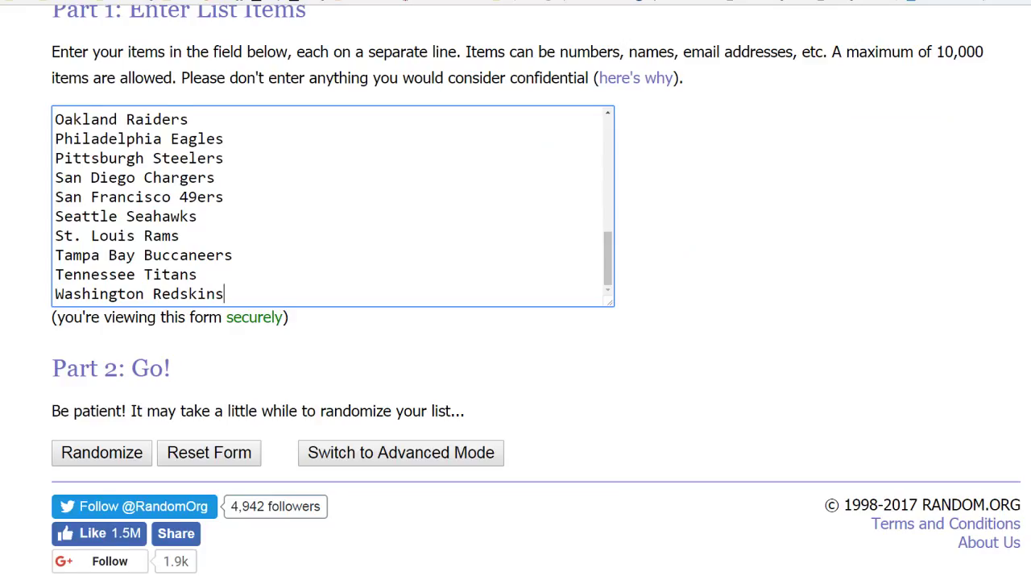
scroll(197, 378, "up", 5)
scroll(197, 378, "down", 2)
left_click(197, 378)
scroll(333, 386, "up", 10)
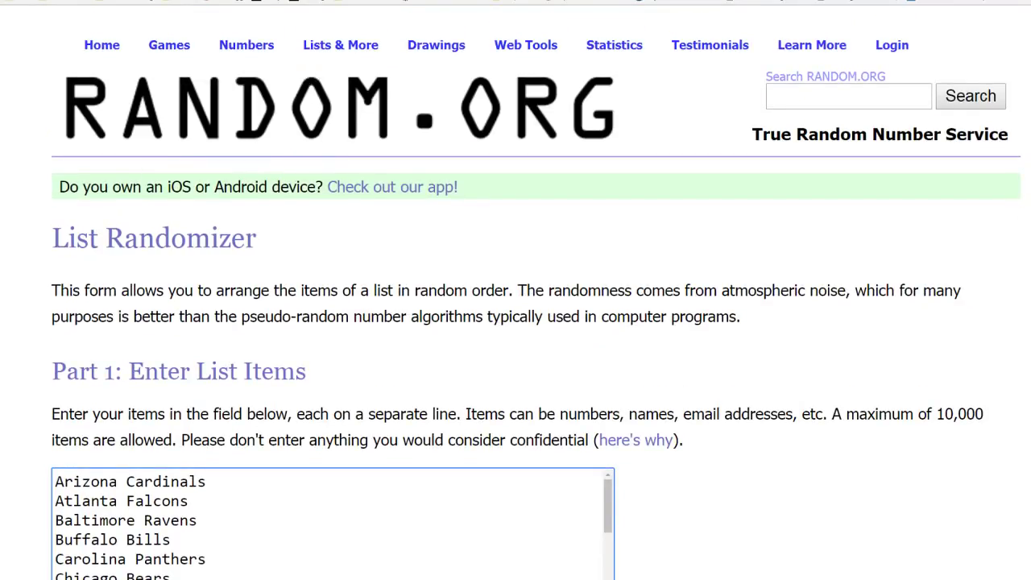
Enter the first pair of participants' usernames on an empty list form, one per line.
key("ctrl+a")
key("Delete")
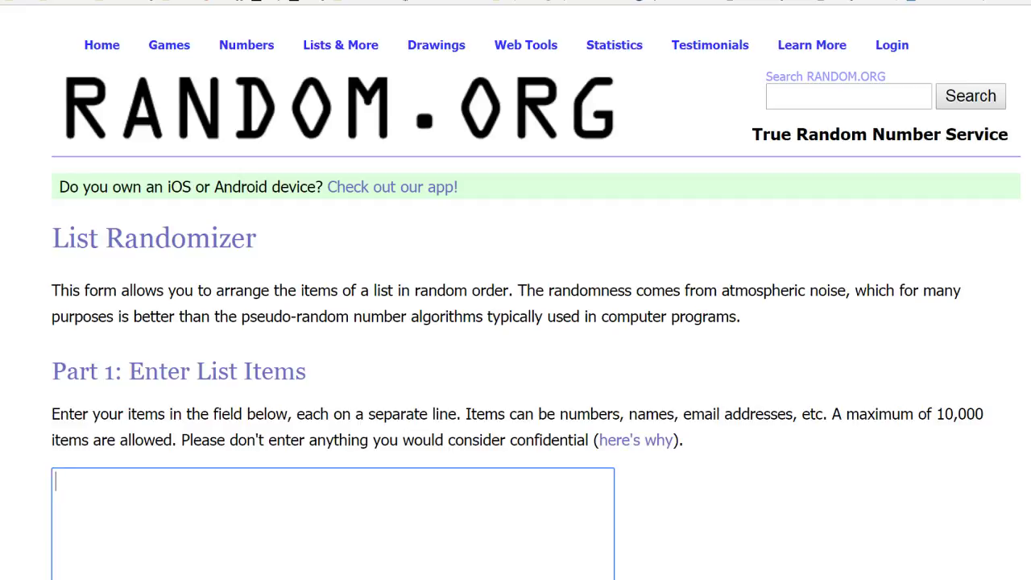
type("taiboraaf2")
key("Return")
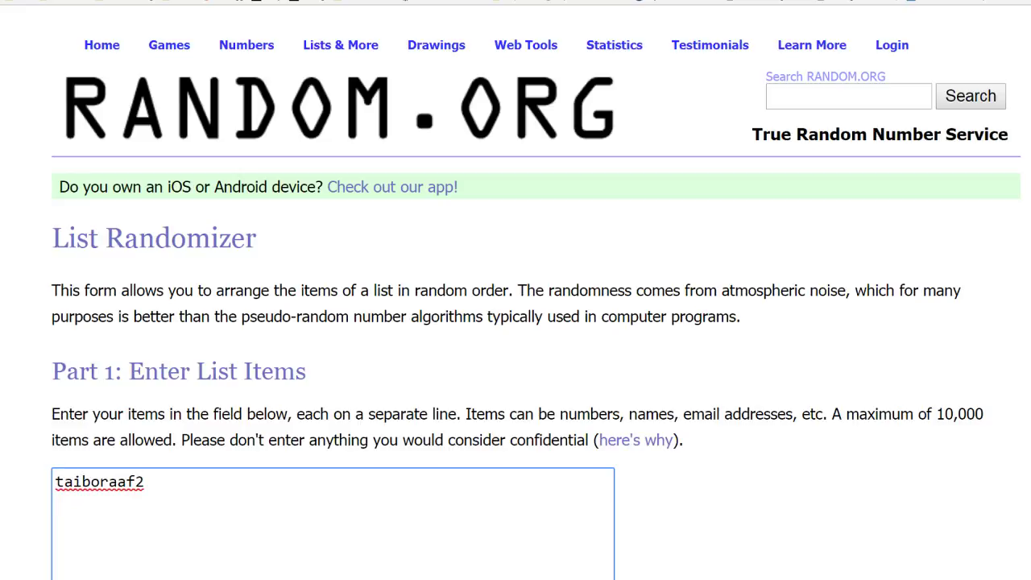
type("chickmagnet1977")
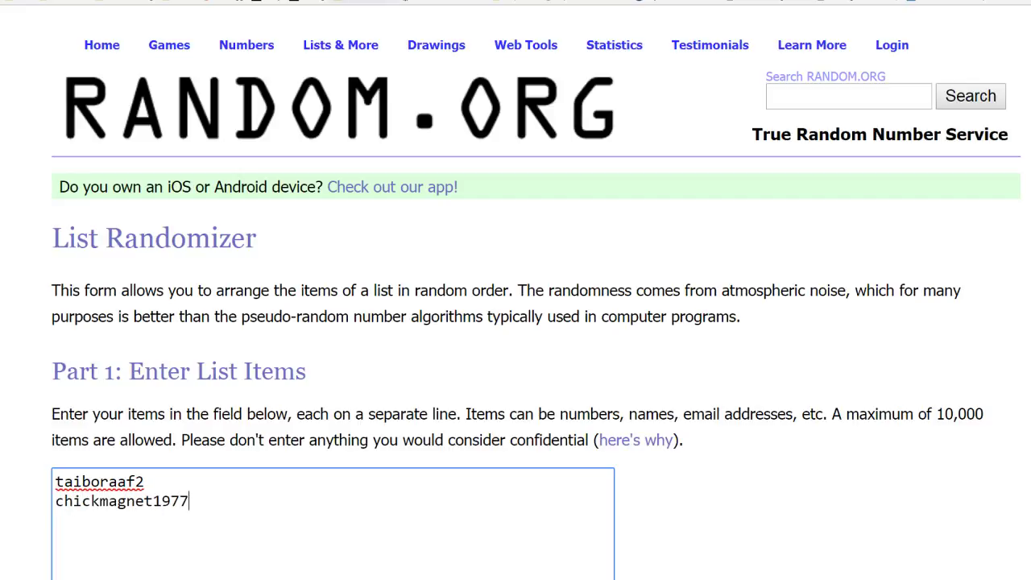
Enter the second pair of participants' usernames on another empty list form, one per line.
key("F5")
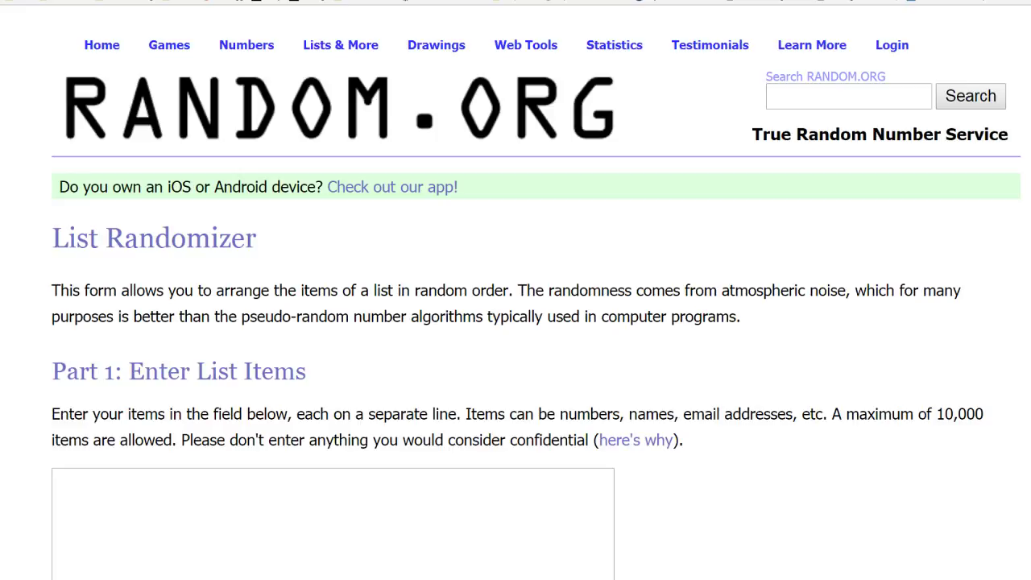
left_click(56, 481)
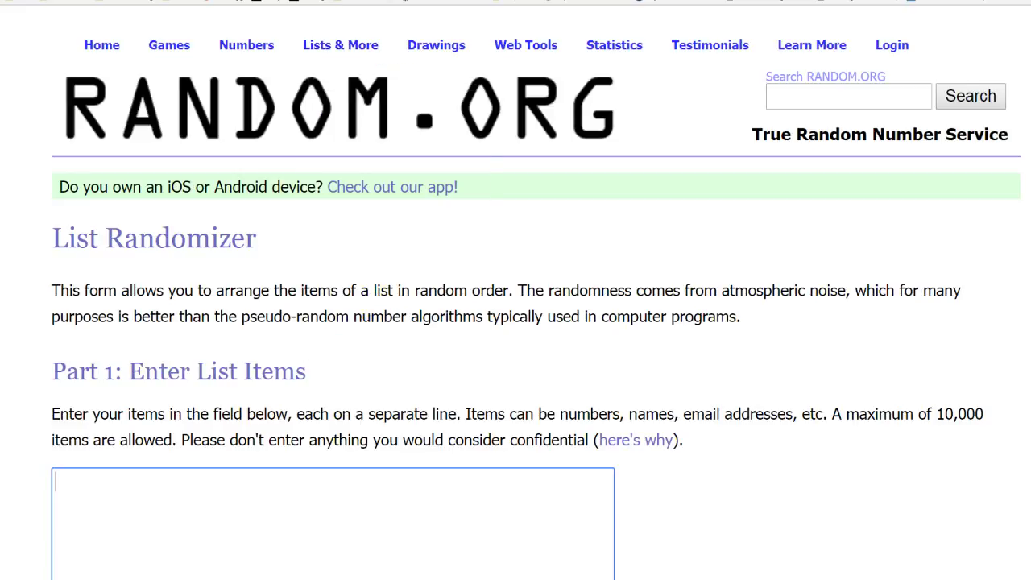
type("rhgolf")
key("Return")
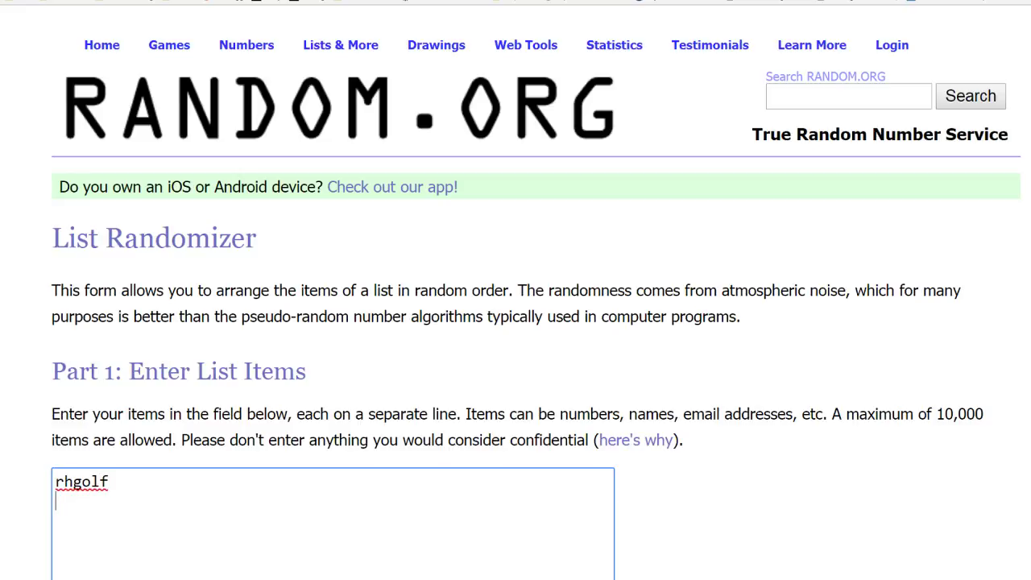
type("dodge_tnt")
Bring up the form filled with the NFL team list and check it from Arizona Cardinals to Washington Redskins.
key("ctrl+a")
key("ctrl+v")
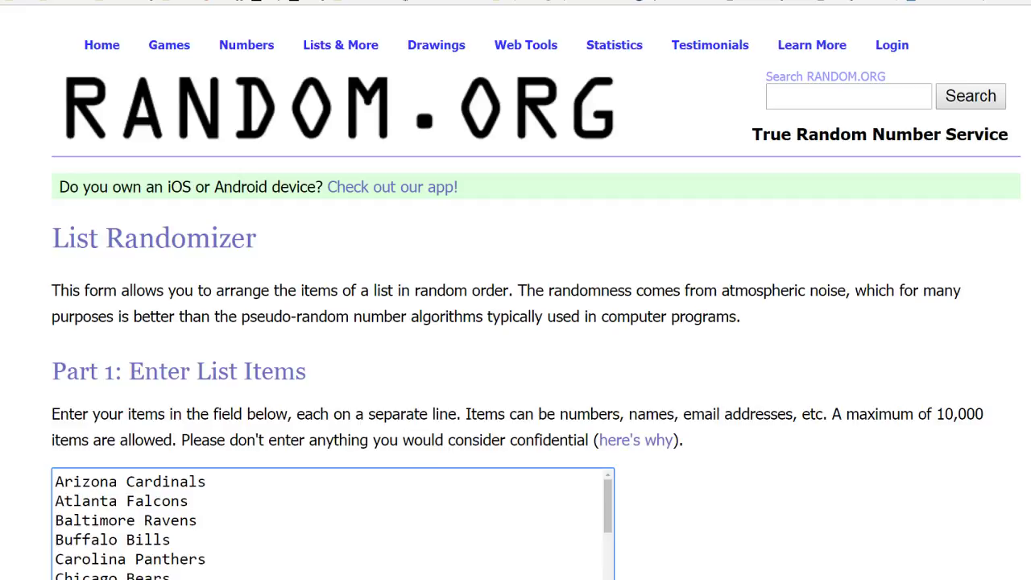
scroll(516, 322, "down", 2)
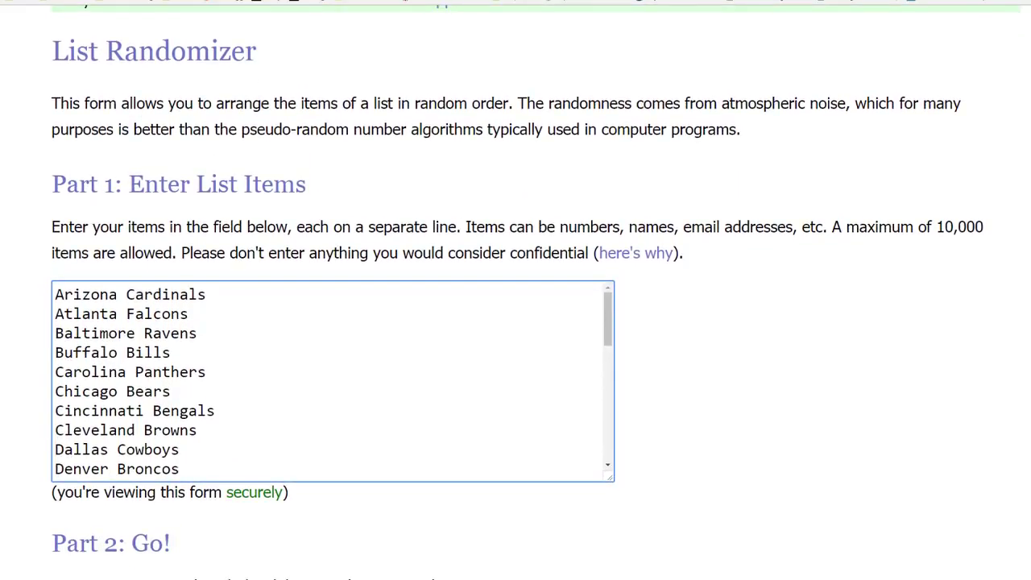
left_click_drag(607, 318, 608, 435)
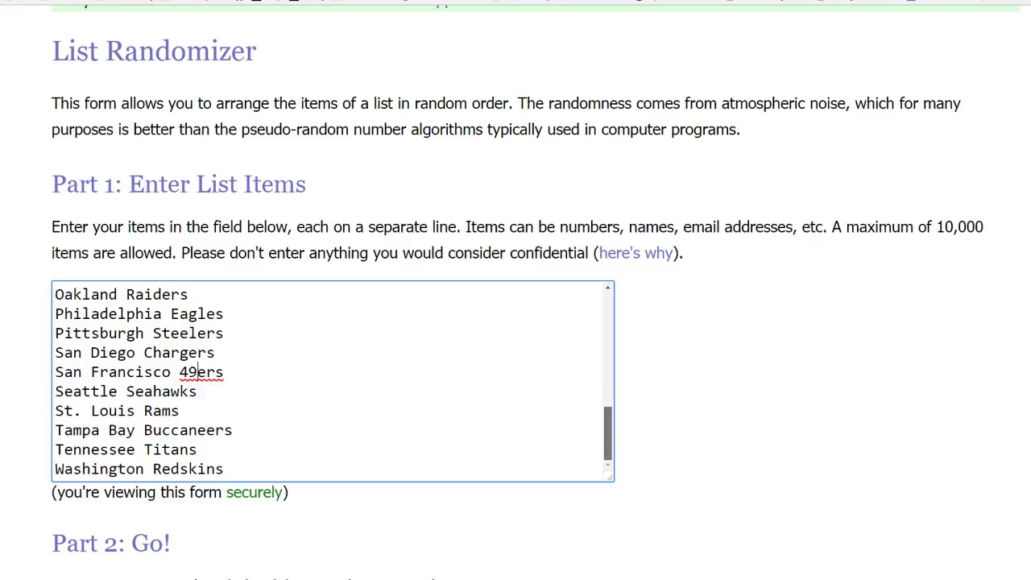
left_click_drag(607, 434, 607, 320)
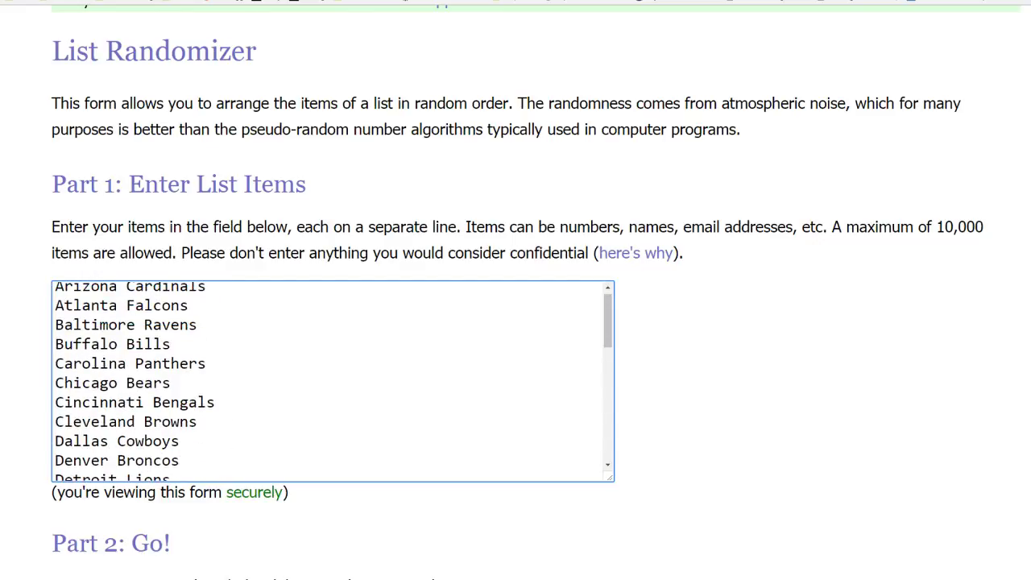
scroll(725, 322, "down", 2)
scroll(516, 323, "down", 1)
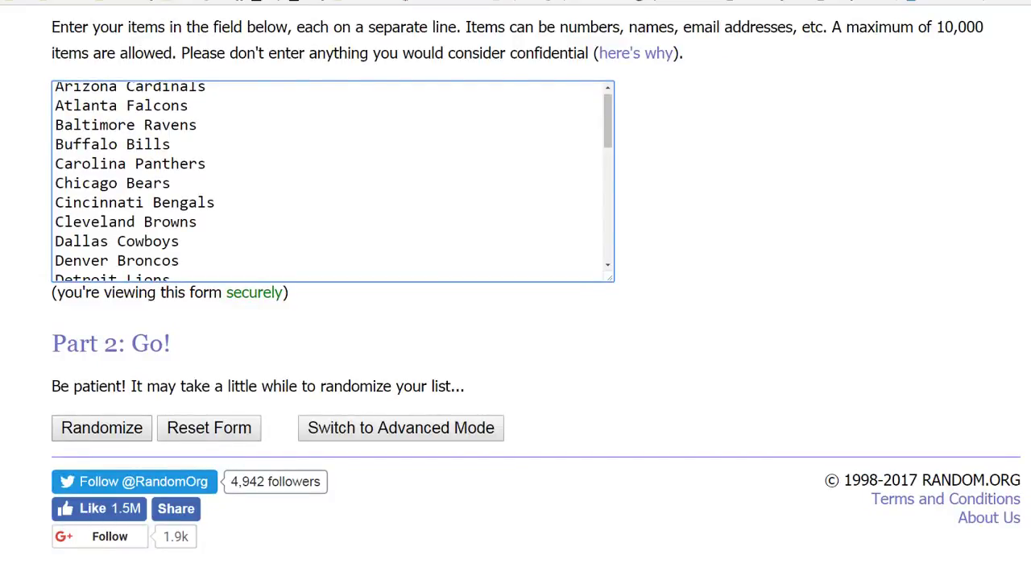
Randomize the NFL team list five times, checking the timestamp and run count, and review the final order.
left_click(101, 428)
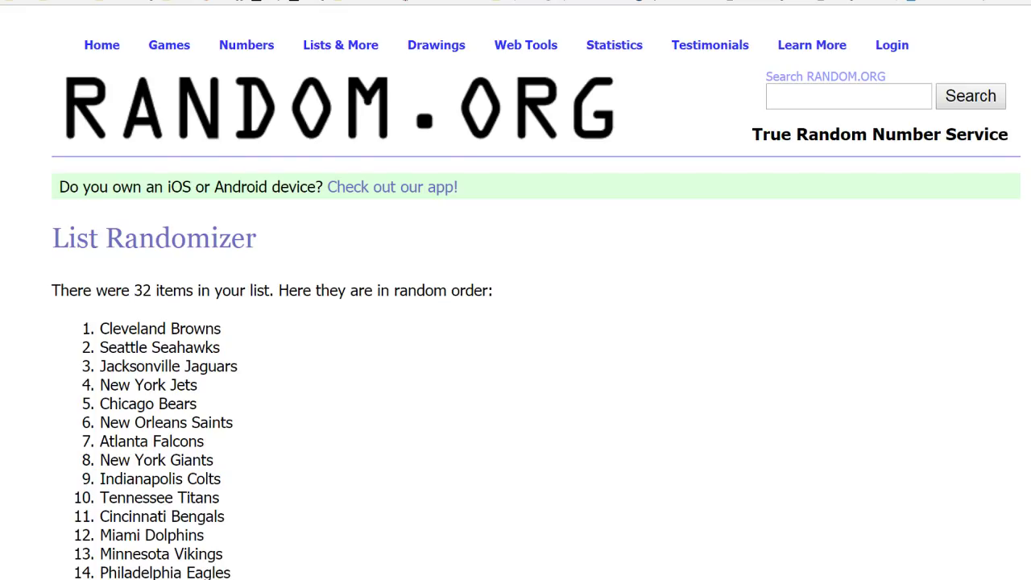
scroll(516, 323, "down", 7)
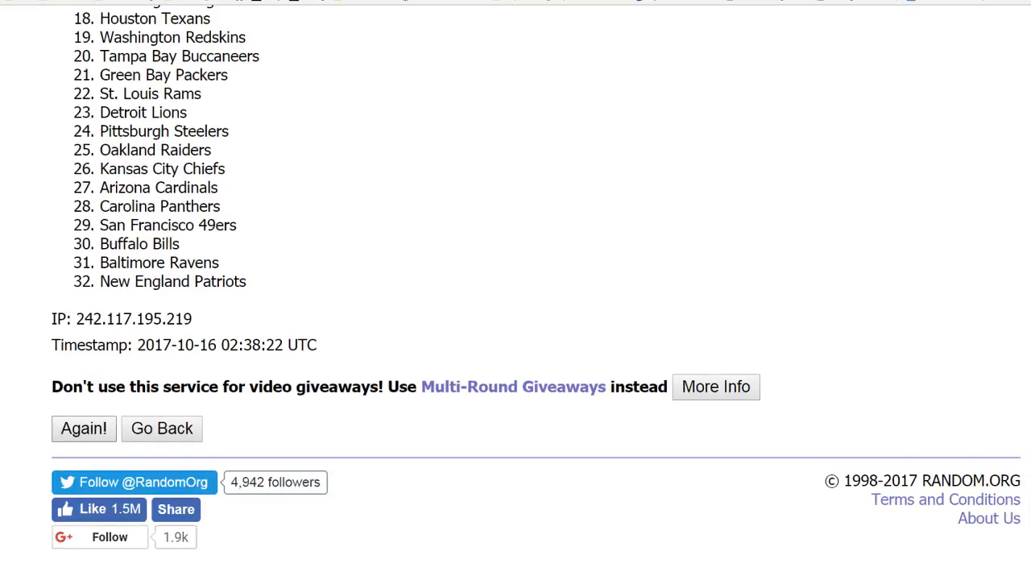
left_click(83, 428)
scroll(516, 322, "down", 8)
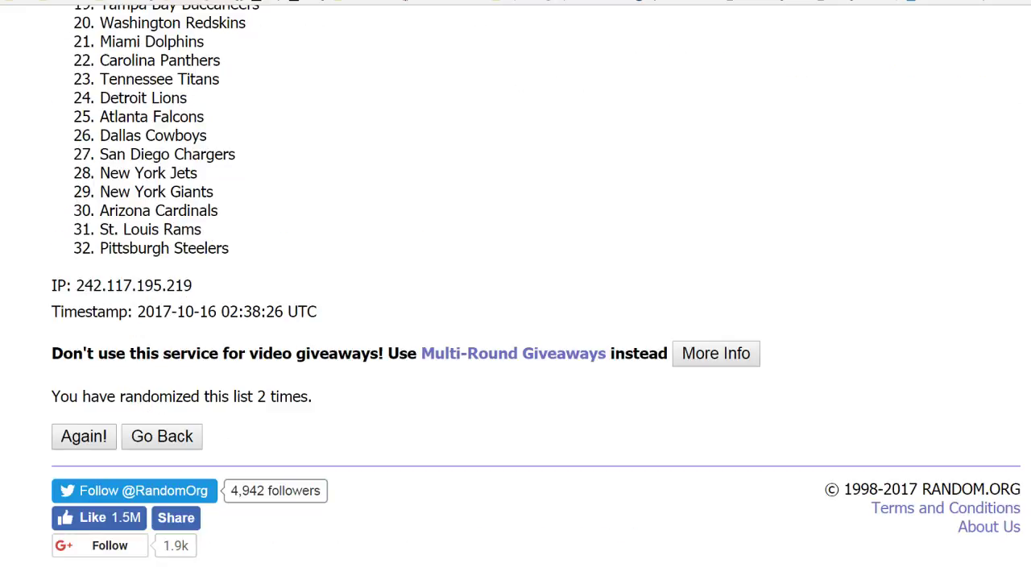
left_click_drag(222, 310, 307, 311)
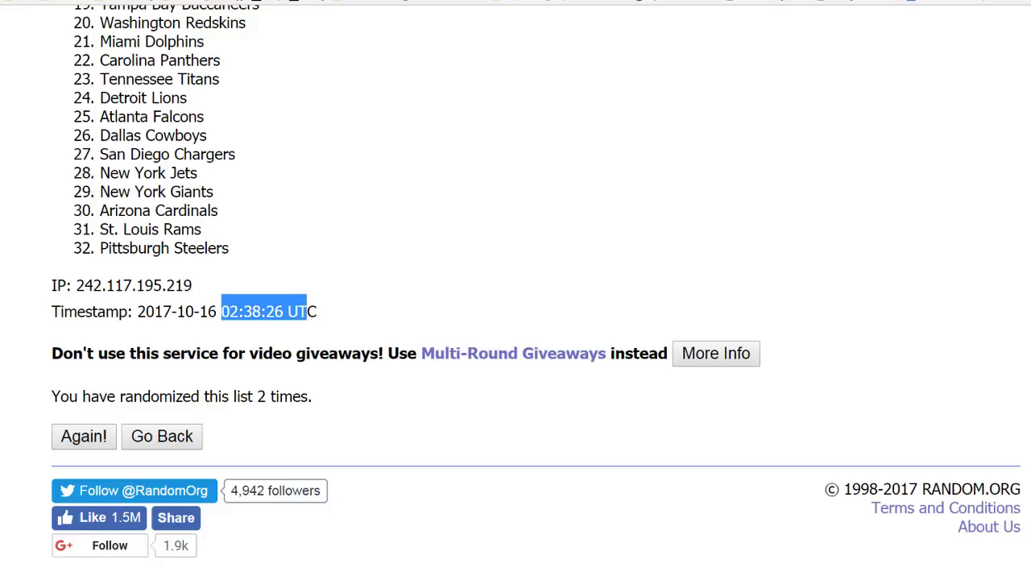
left_click_drag(233, 396, 300, 396)
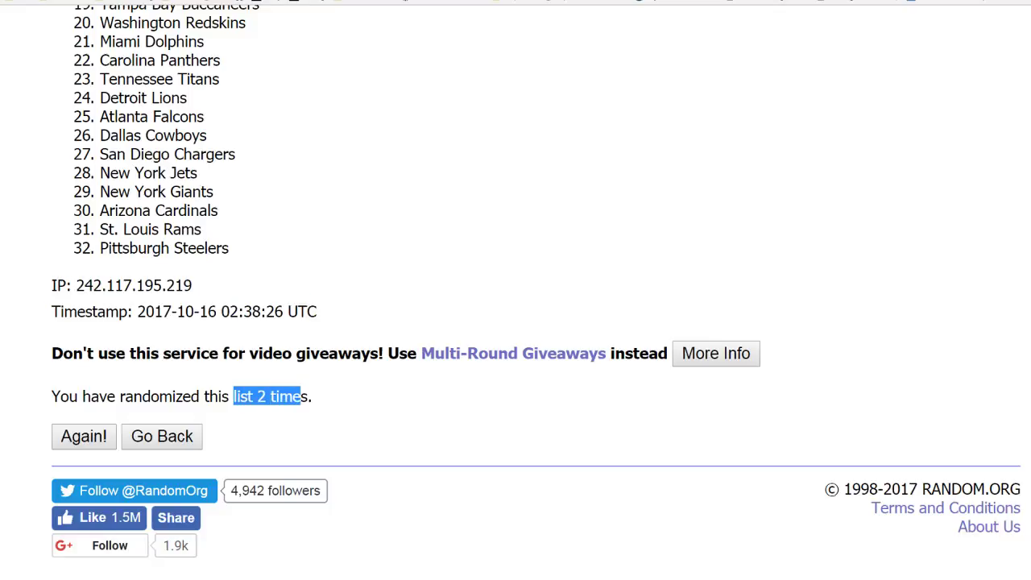
left_click(83, 436)
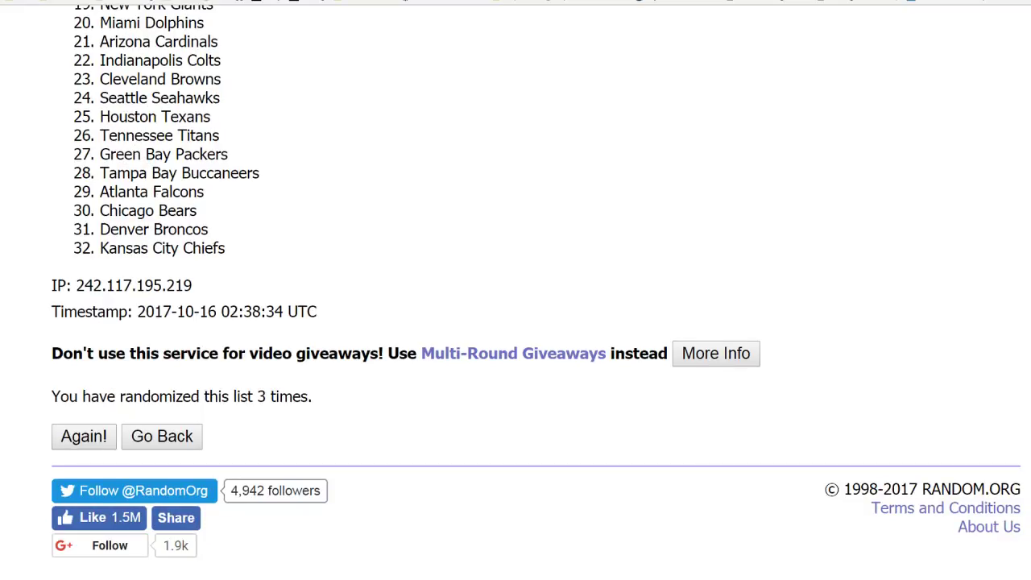
left_click(84, 436)
left_click(84, 460)
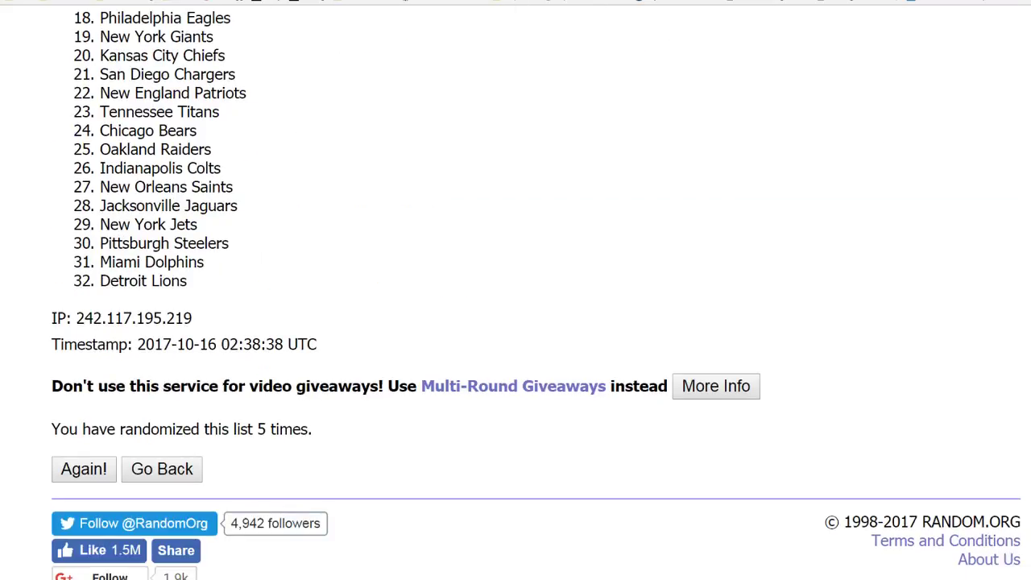
left_click_drag(217, 430, 294, 429)
scroll(516, 290, "up", 5)
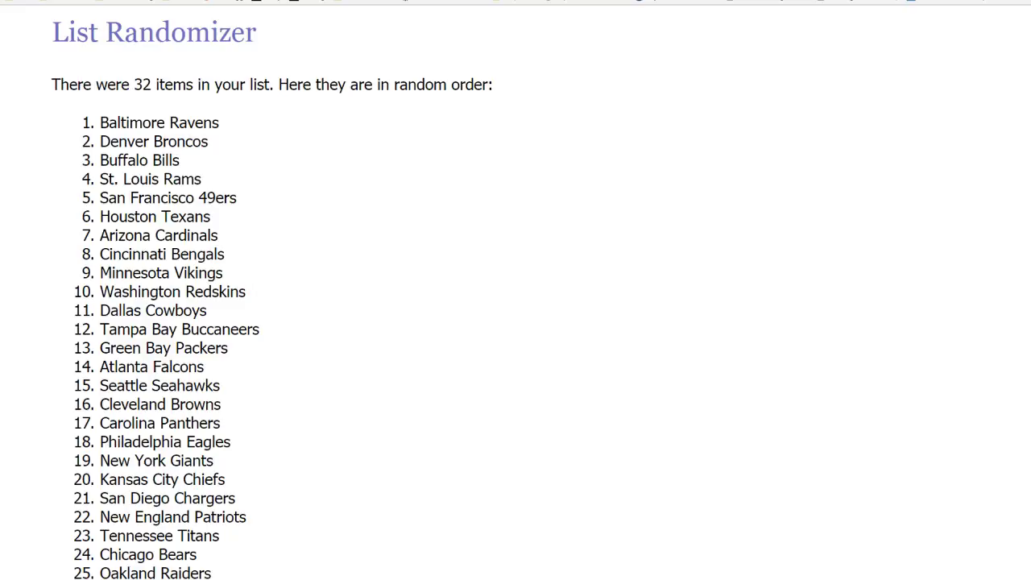
Switch to the tab with the first pair of usernames and randomize that list five times, checking the timestamp and run count.
key("ctrl+Tab")
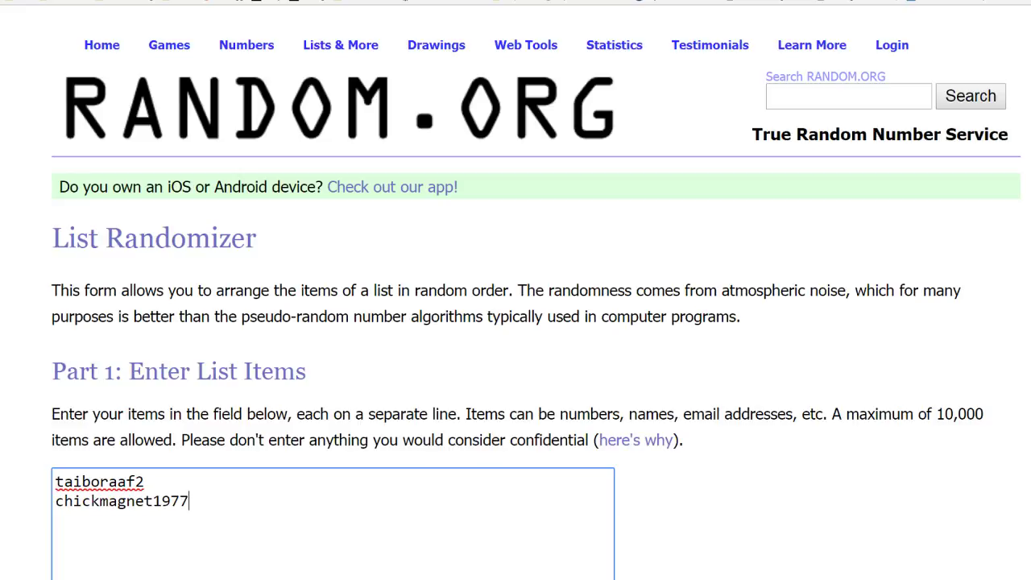
scroll(516, 322, "down", 4)
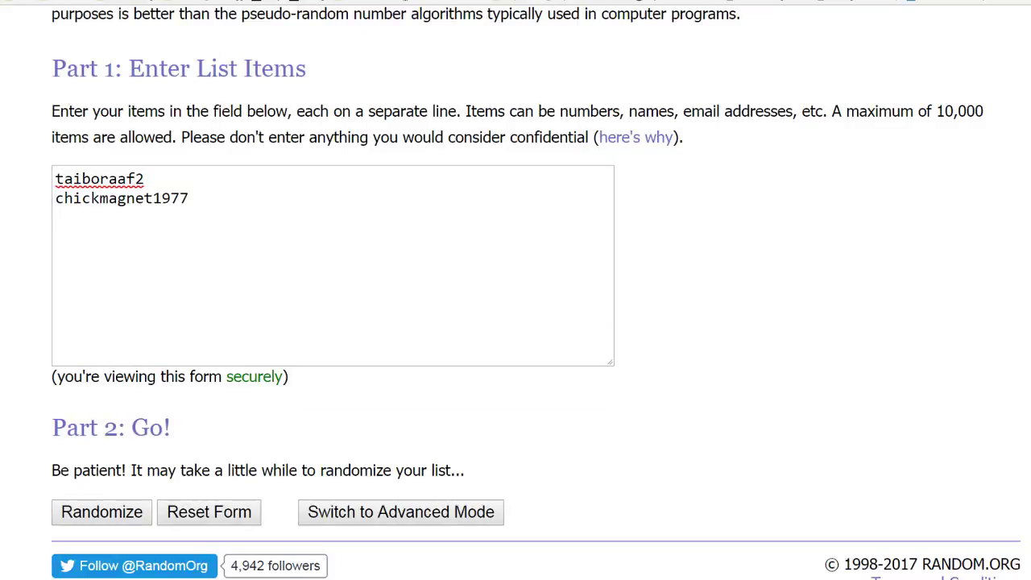
left_click(102, 512)
left_click(83, 494)
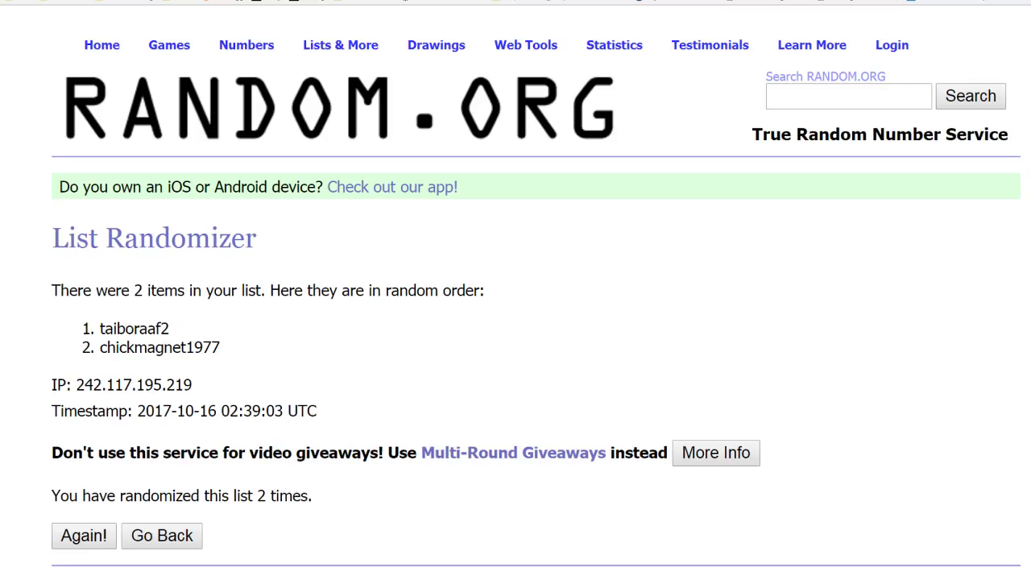
left_click_drag(230, 410, 298, 411)
left_click_drag(247, 495, 293, 495)
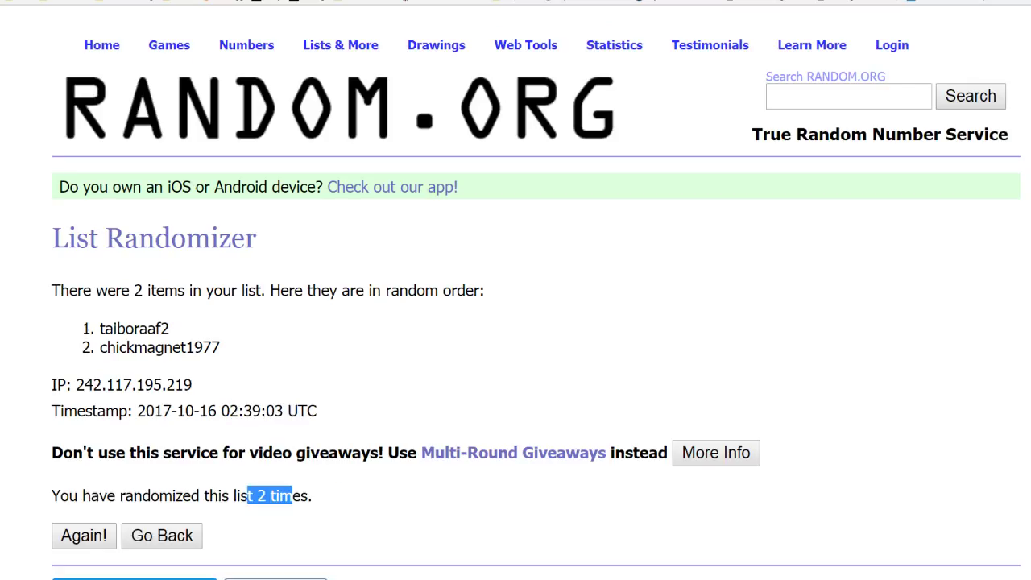
left_click(84, 535)
left_click(84, 536)
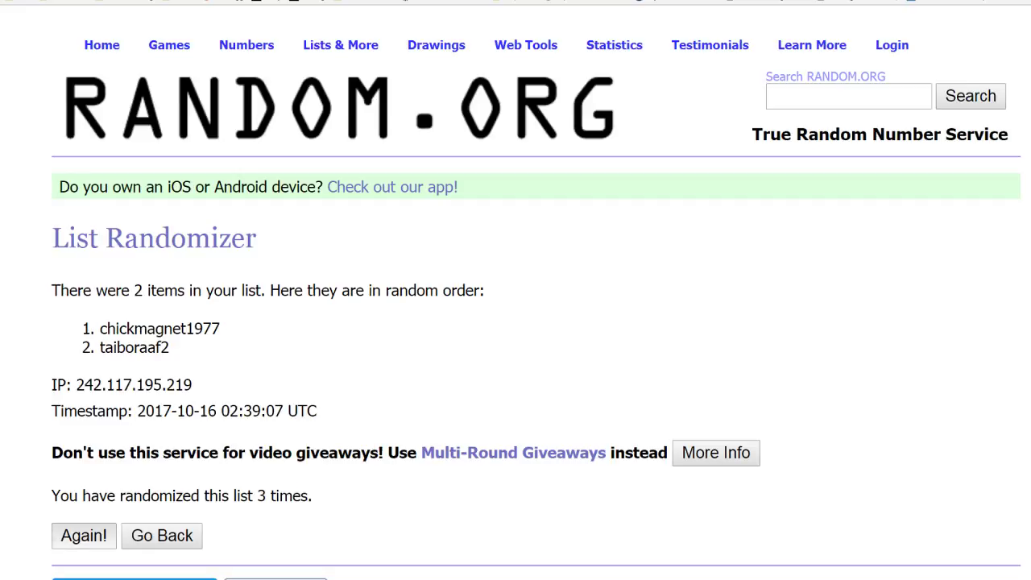
left_click(84, 536)
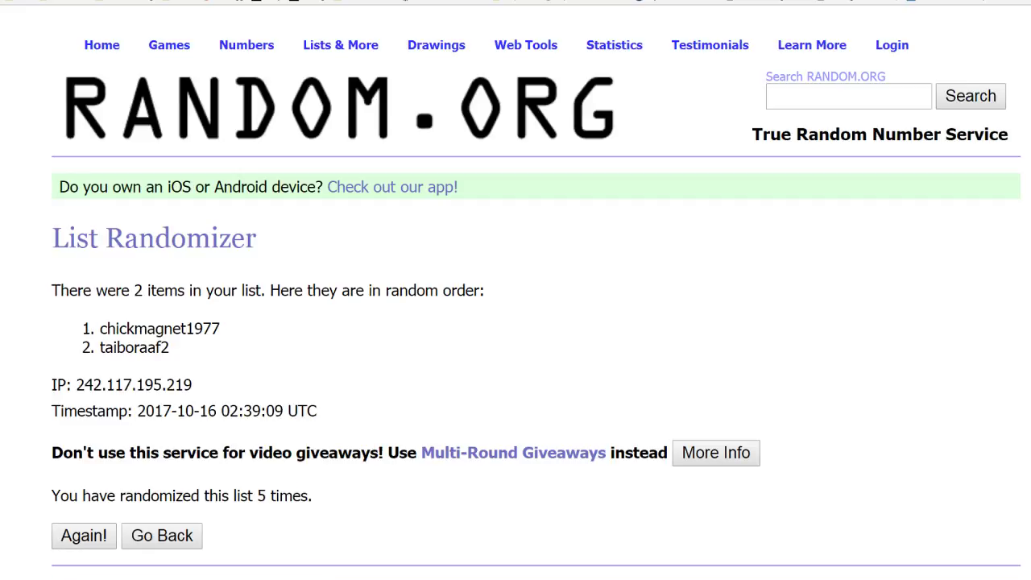
left_click_drag(208, 496, 301, 496)
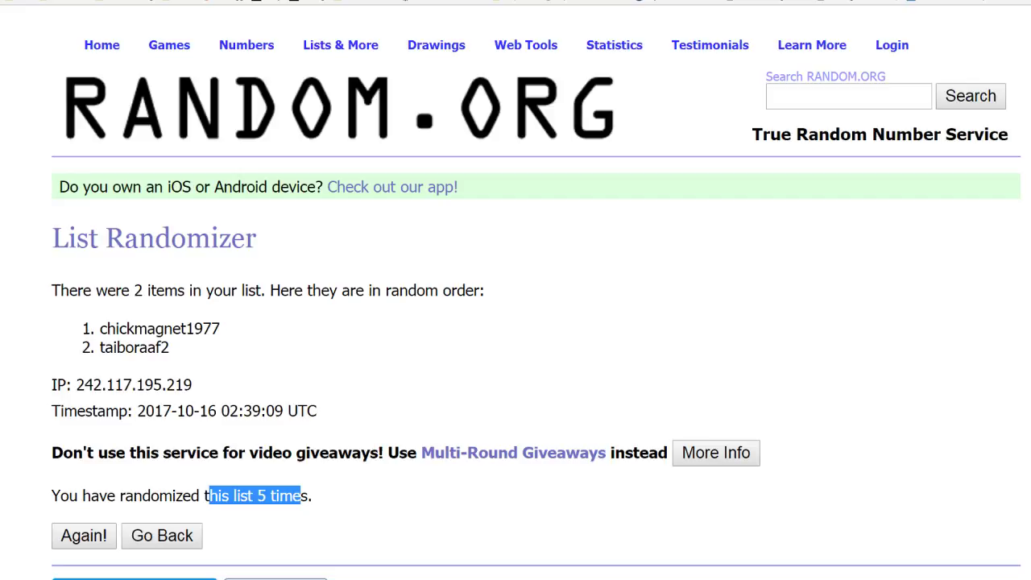
Bring up the other form filled with the NFL team list and look through its entries.
key("ctrl+Tab")
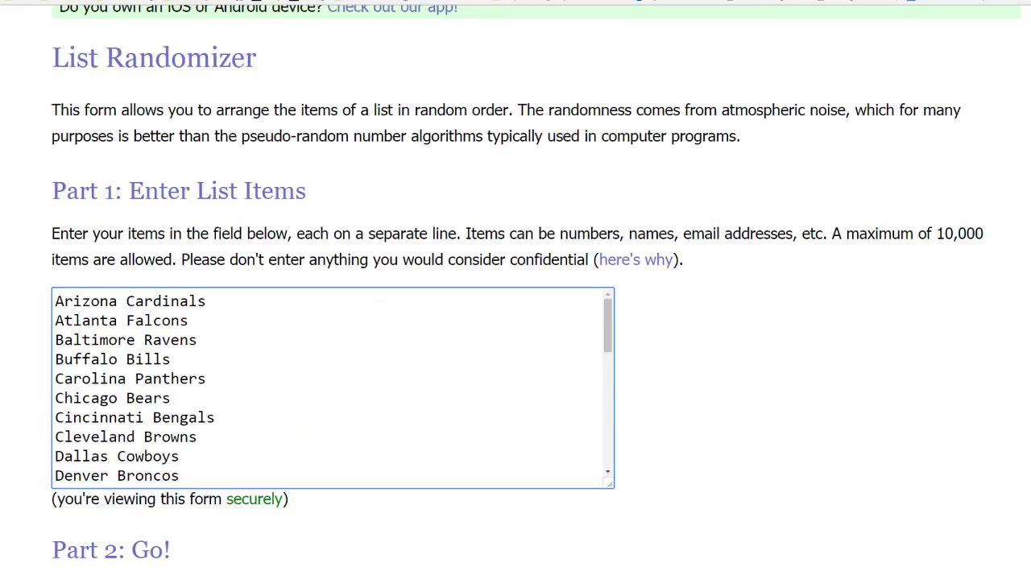
mouse_move(608, 325)
left_mouse_down()
mouse_move(608, 439)
mouse_move(608, 323)
left_mouse_up()
scroll(516, 322, "down", 3)
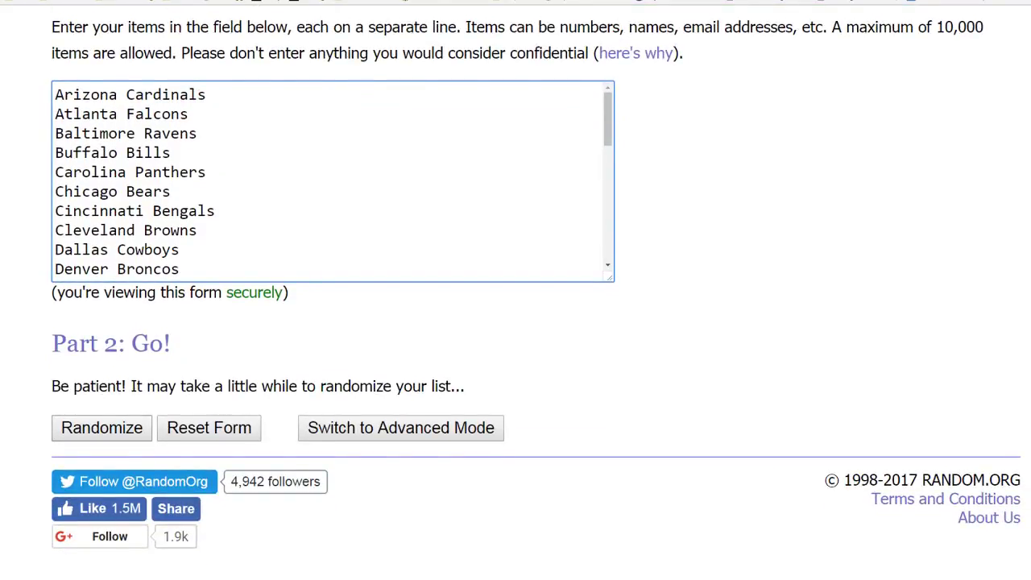
Randomize this second NFL team list five times, checking the timestamp and run count, and review the final order.
left_click(102, 428)
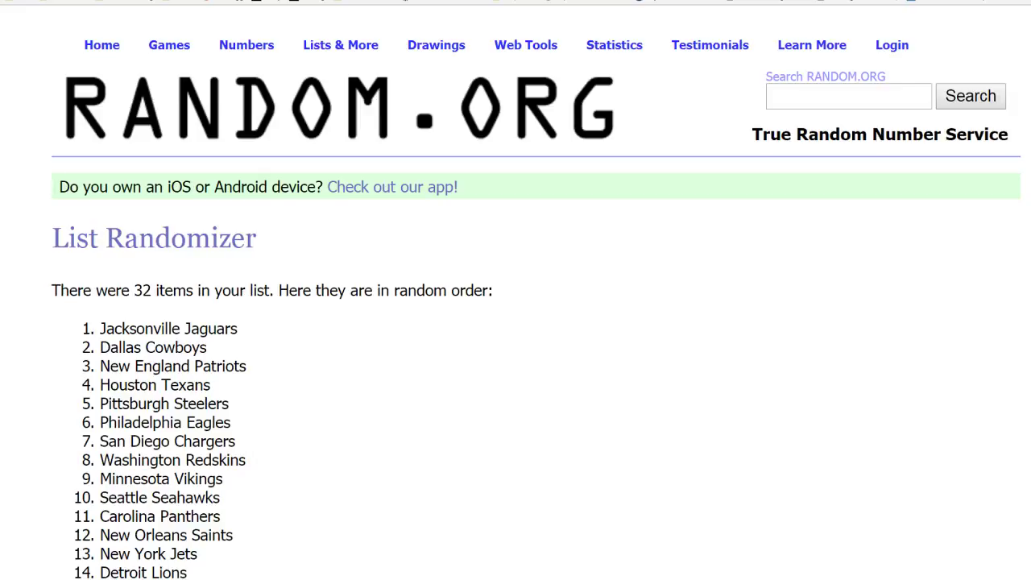
scroll(516, 322, "down", 9)
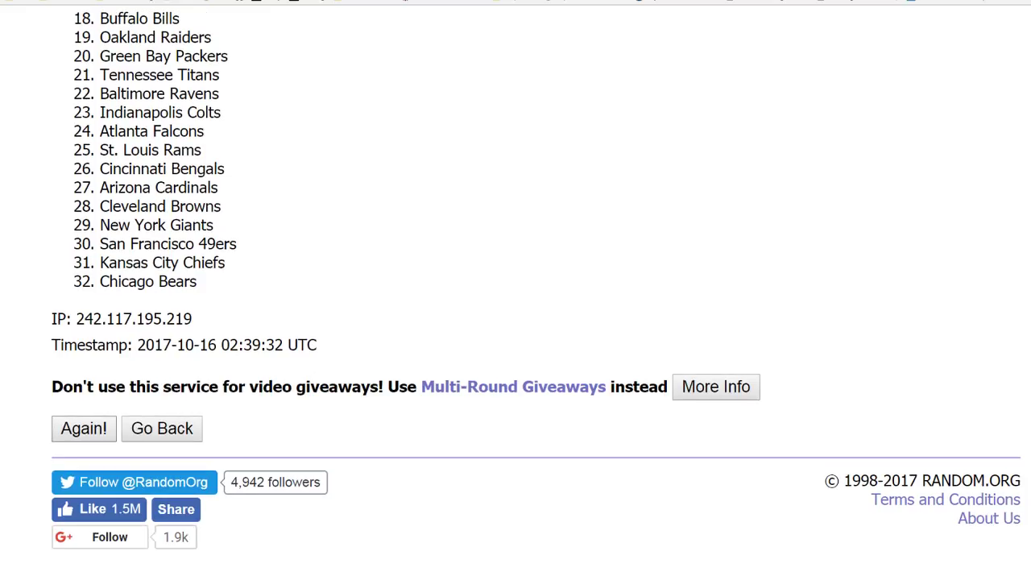
left_click(84, 428)
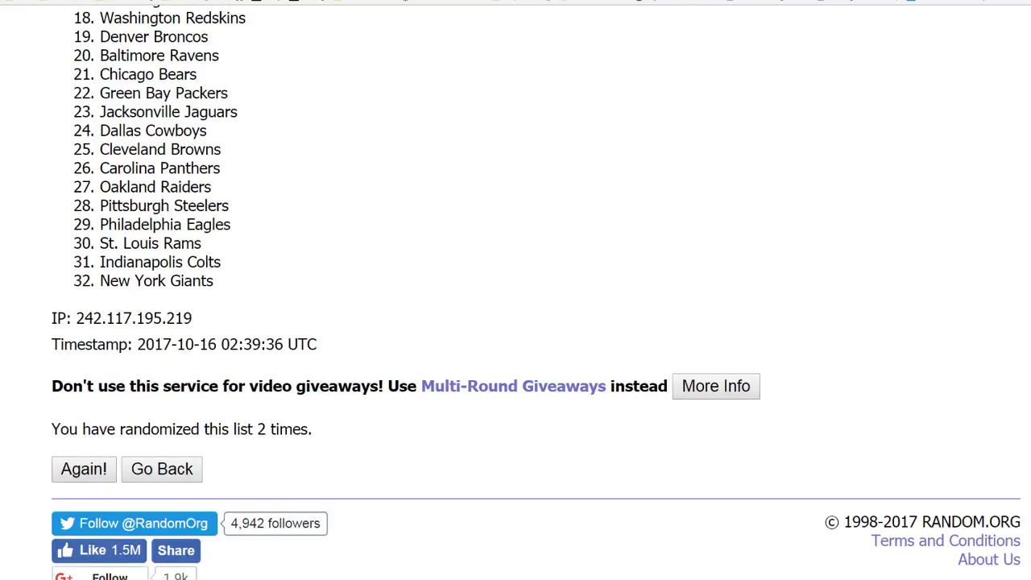
left_click_drag(227, 344, 317, 345)
left_click_drag(233, 429, 312, 429)
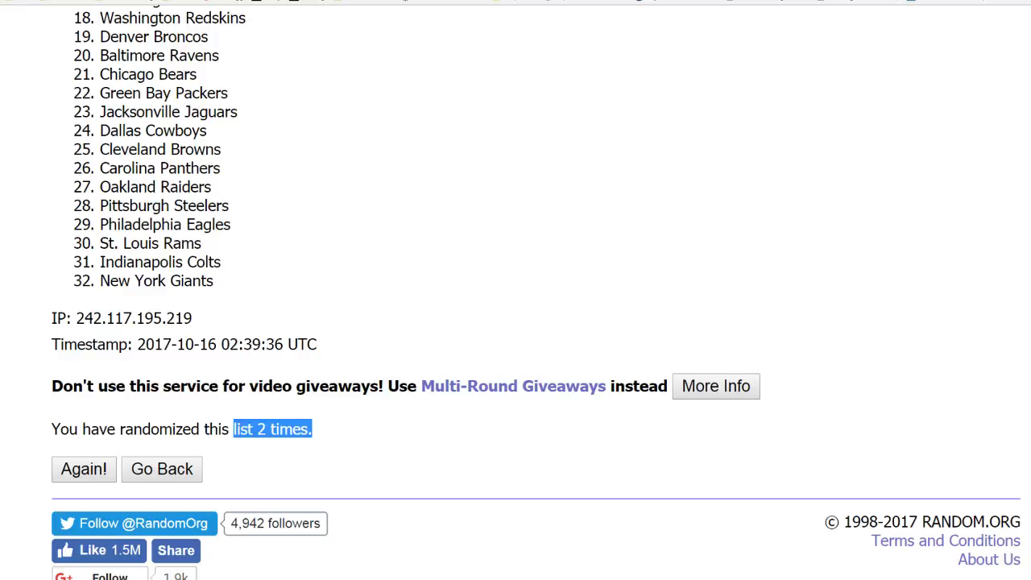
scroll(83, 428, "down", 1)
left_click(84, 428)
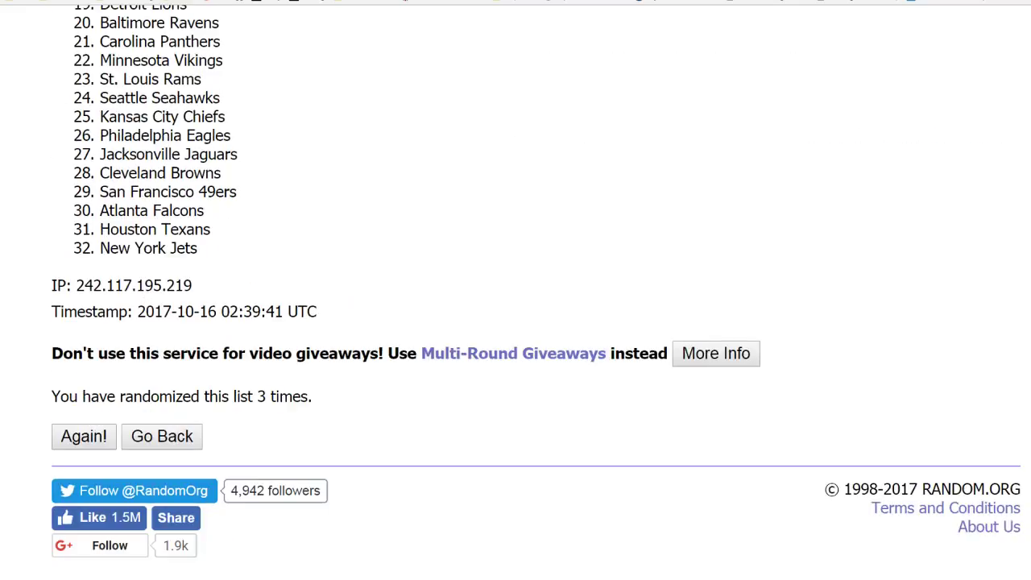
left_click(84, 427)
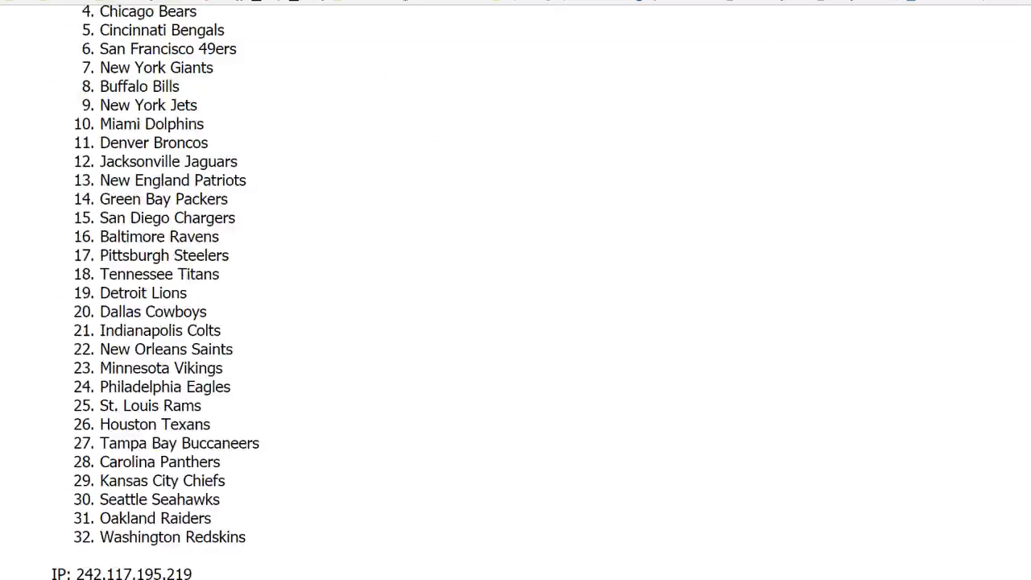
left_click(84, 469)
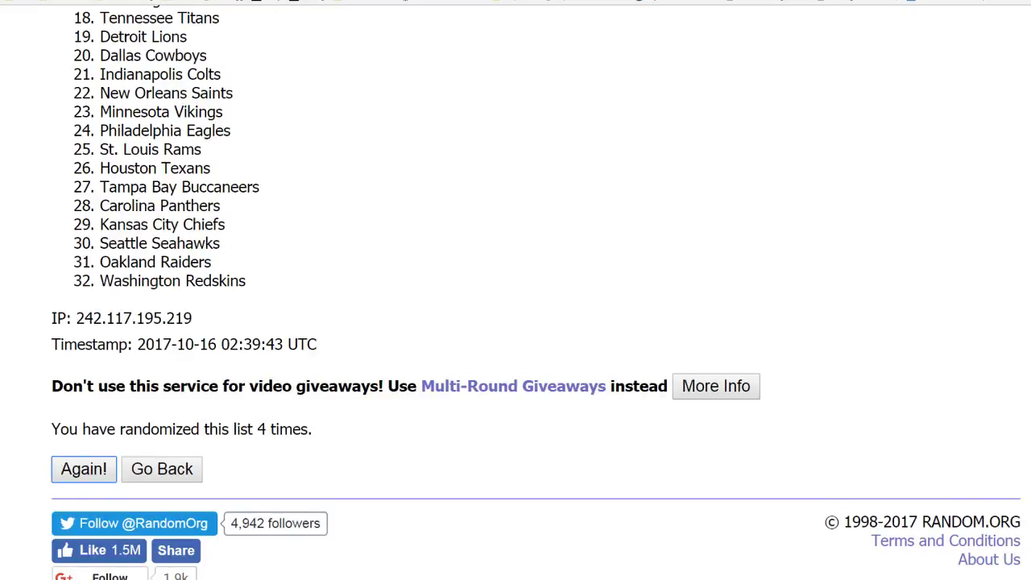
left_click_drag(234, 429, 302, 429)
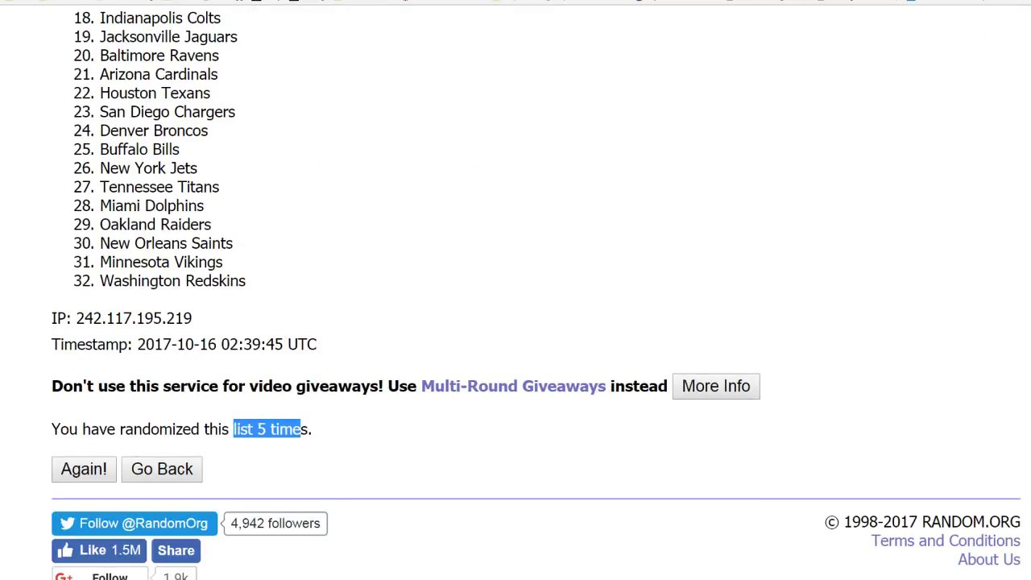
scroll(516, 290, "up", 8)
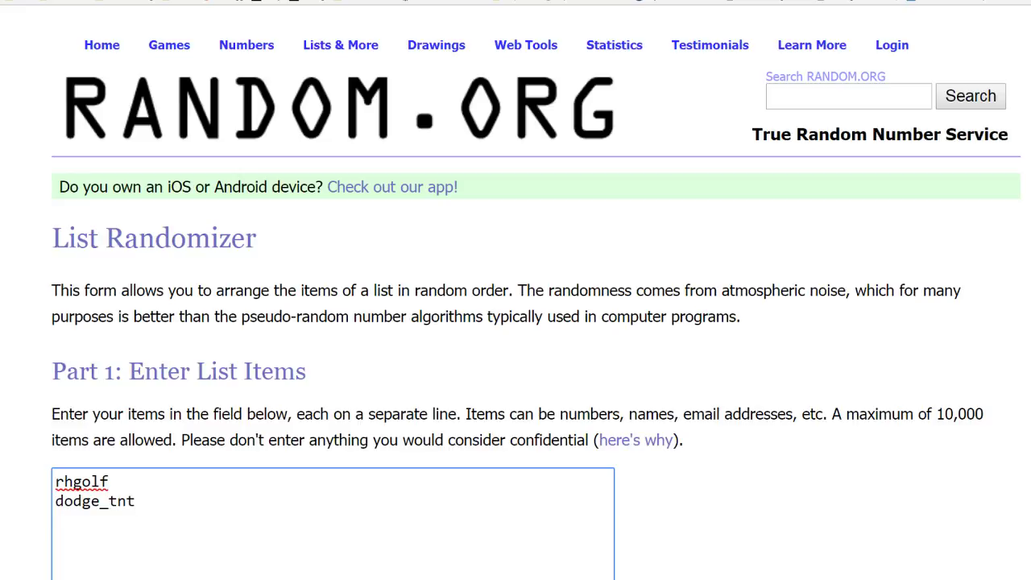
Randomize the second pair of participants' usernames five times, checking the run count and highlighting the first-placed username.
scroll(515, 322, "down", 5)
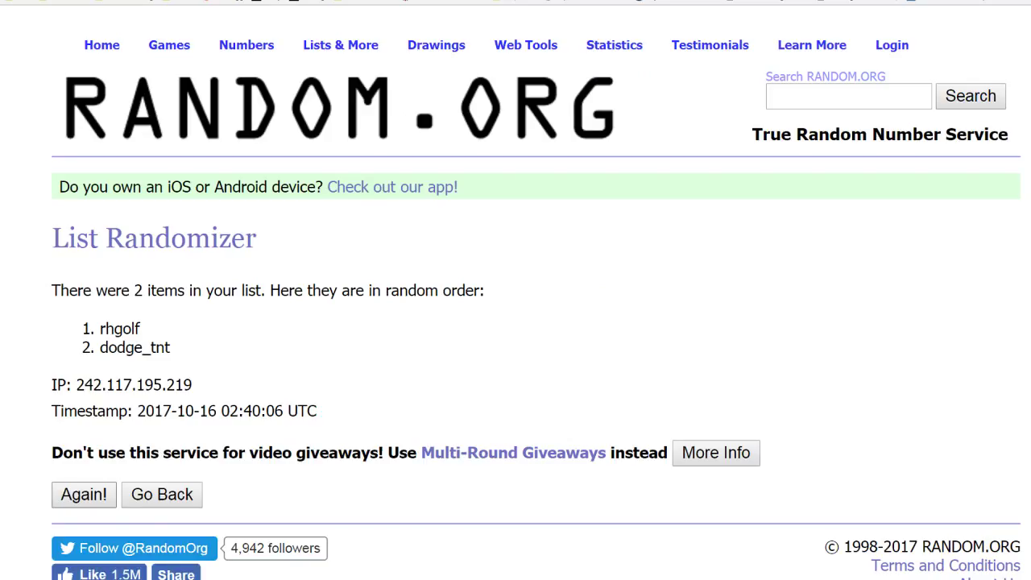
left_click(84, 536)
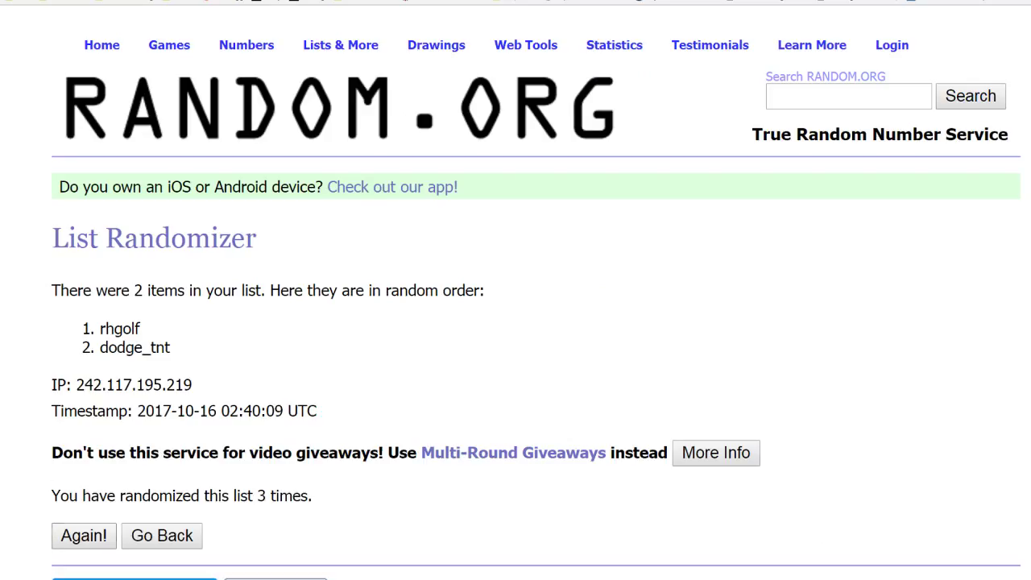
left_click(83, 536)
left_click(84, 535)
left_click_drag(236, 496, 308, 495)
double_click(119, 328)
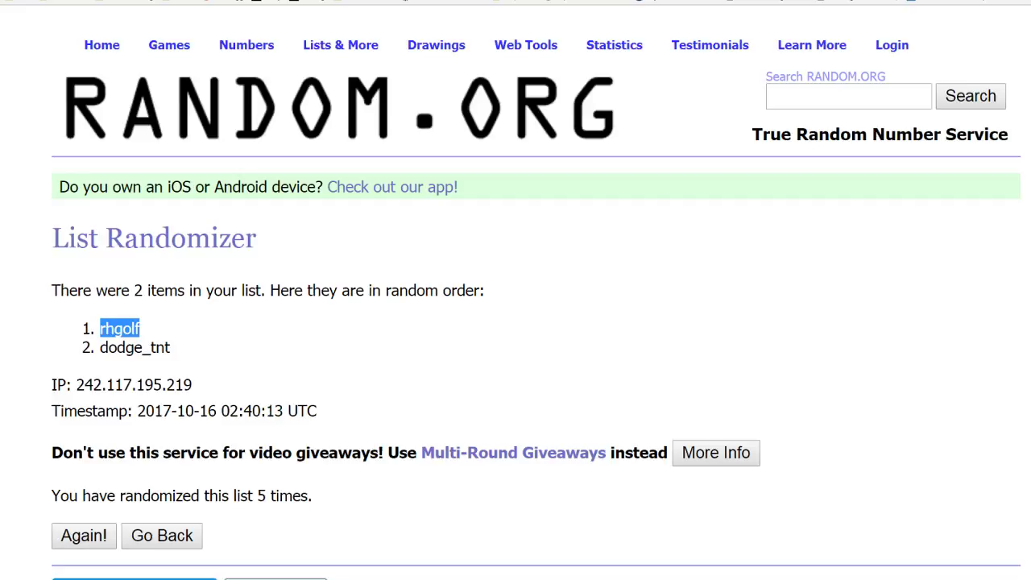